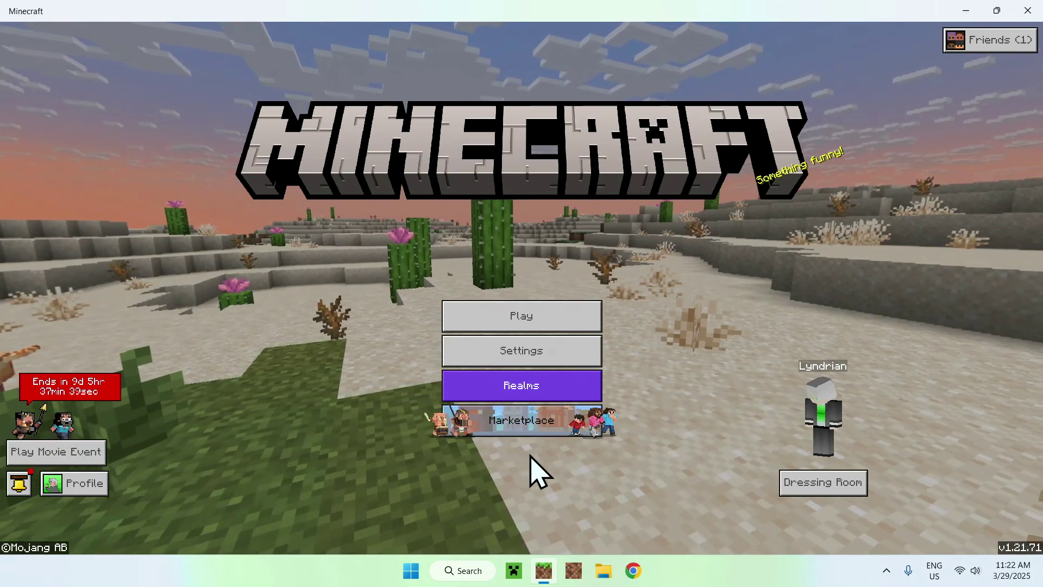
# Search the Marketplace for 'RTX' to list Hilltop Lifestyle RTX and other Nvidia worlds.
pyautogui.click(522, 426)
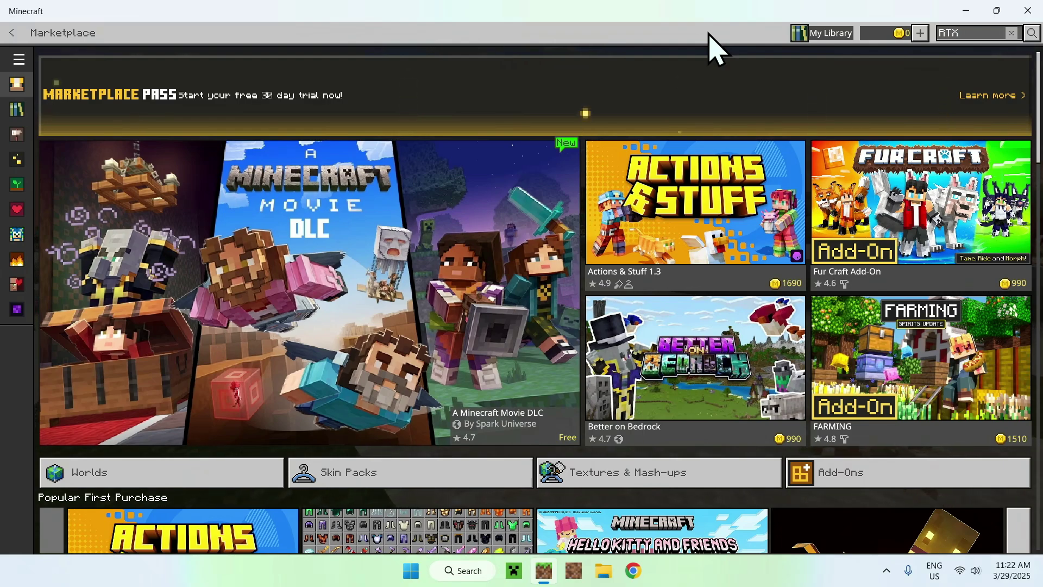
pyautogui.click(1031, 33)
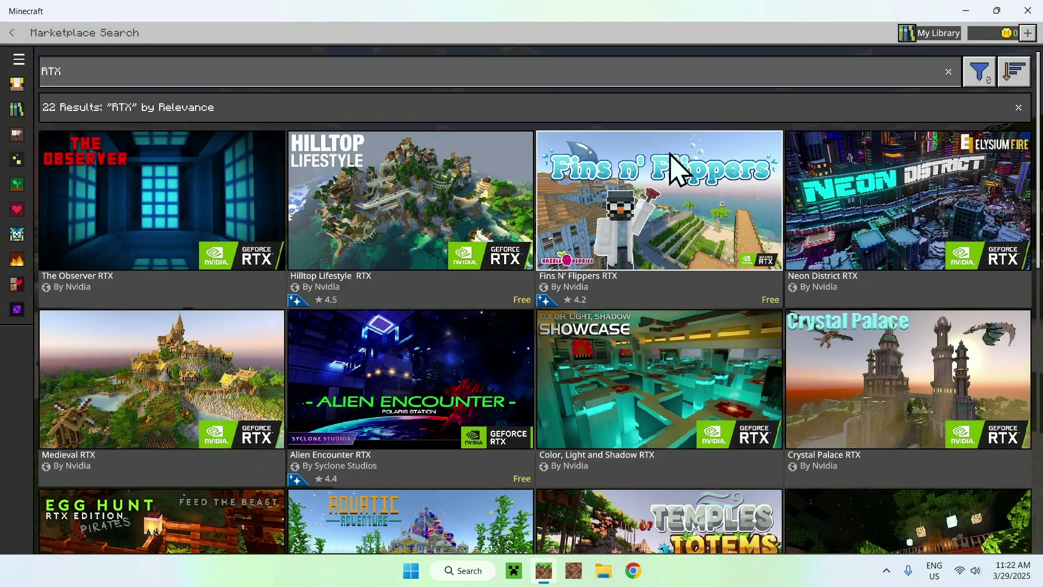
pyautogui.scroll(-3, 545, 170)
pyautogui.scroll(-2, 546, 175)
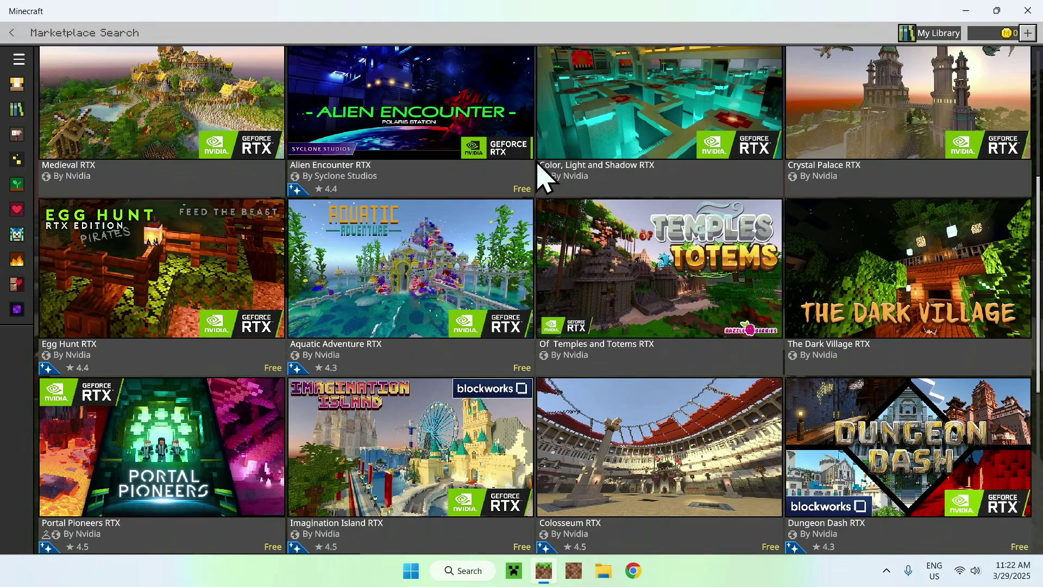
pyautogui.scroll(-2, 545, 175)
pyautogui.scroll(-2, 545, 175)
pyautogui.scroll(2, 546, 176)
pyautogui.scroll(2, 545, 174)
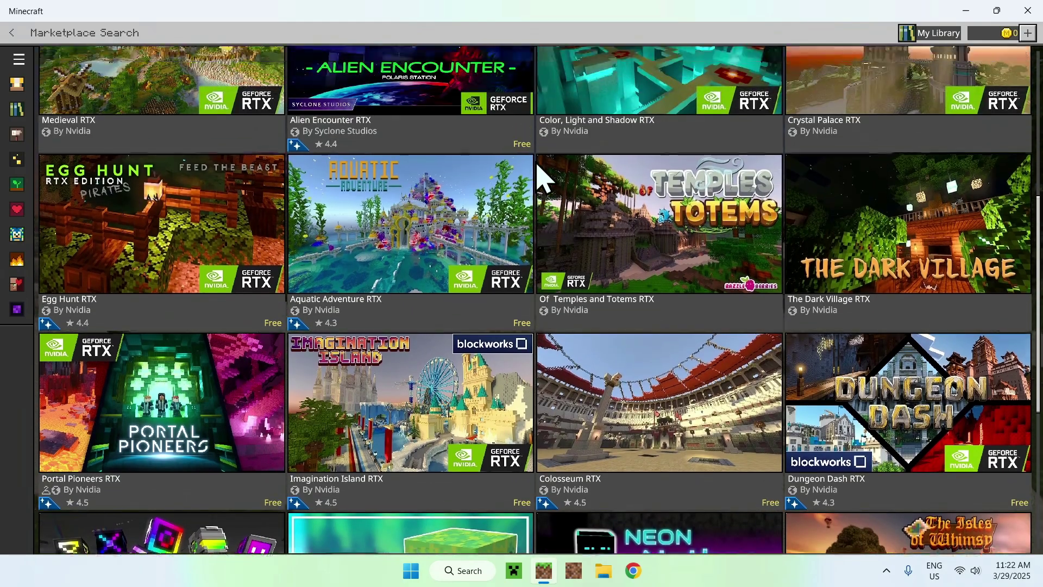
pyautogui.scroll(2, 546, 175)
pyautogui.scroll(1, 545, 174)
pyautogui.scroll(1, 545, 175)
pyautogui.scroll(1, 545, 174)
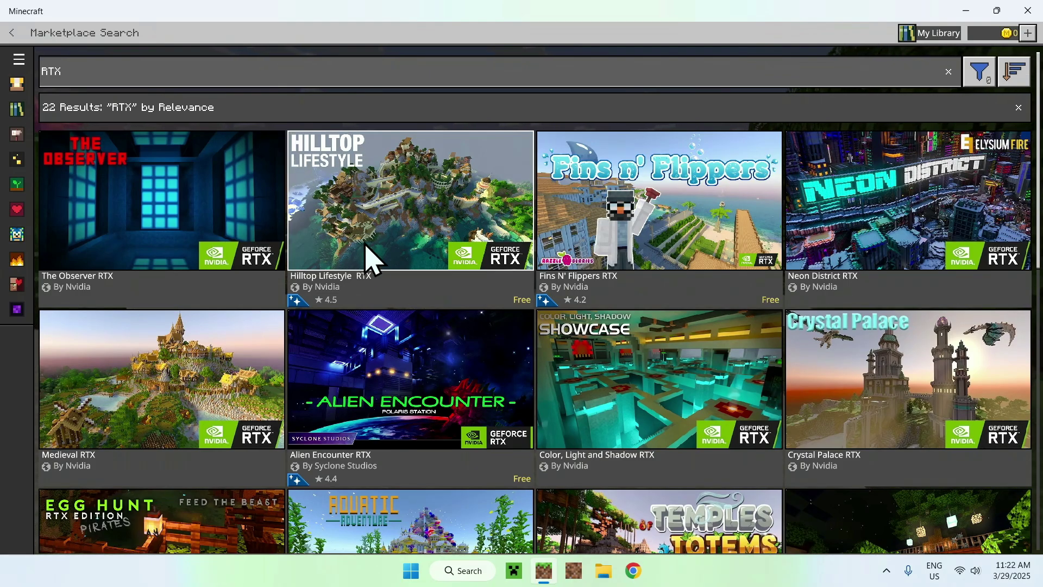
# Claim Hilltop Lifestyle RTX for free and confirm its 14 MB download.
pyautogui.click(416, 175)
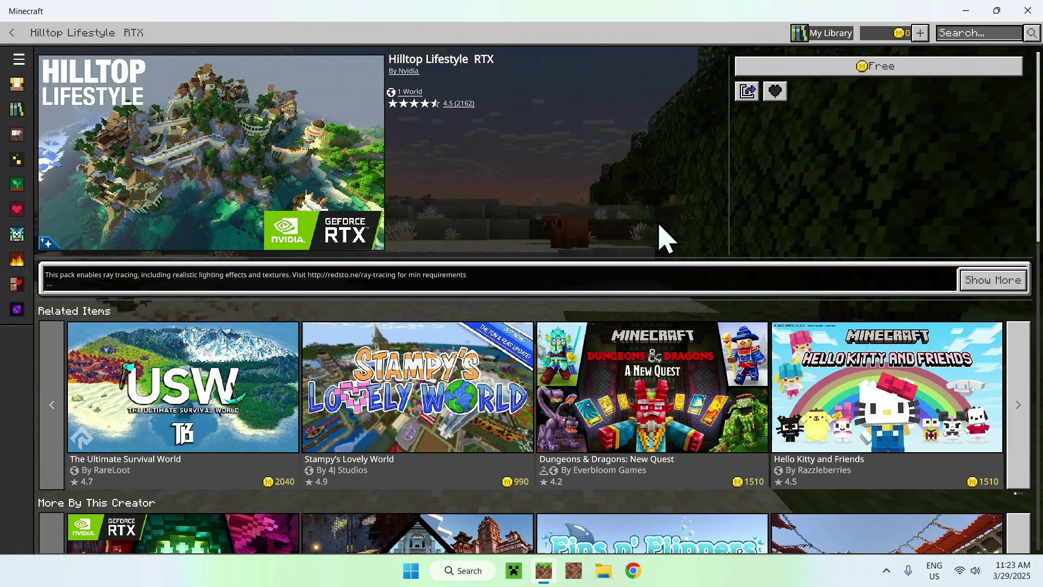
pyautogui.click(884, 83)
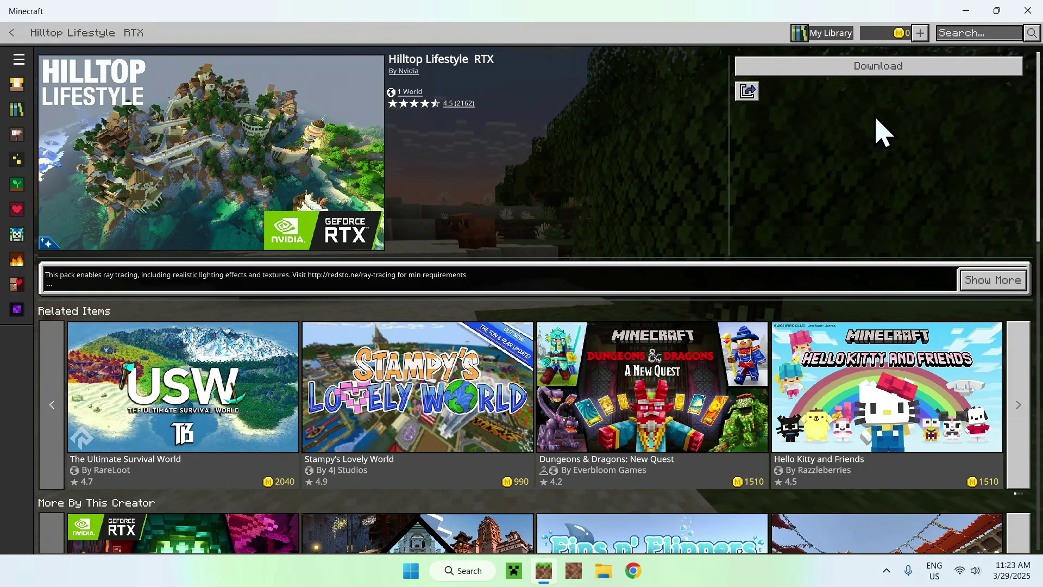
pyautogui.click(877, 69)
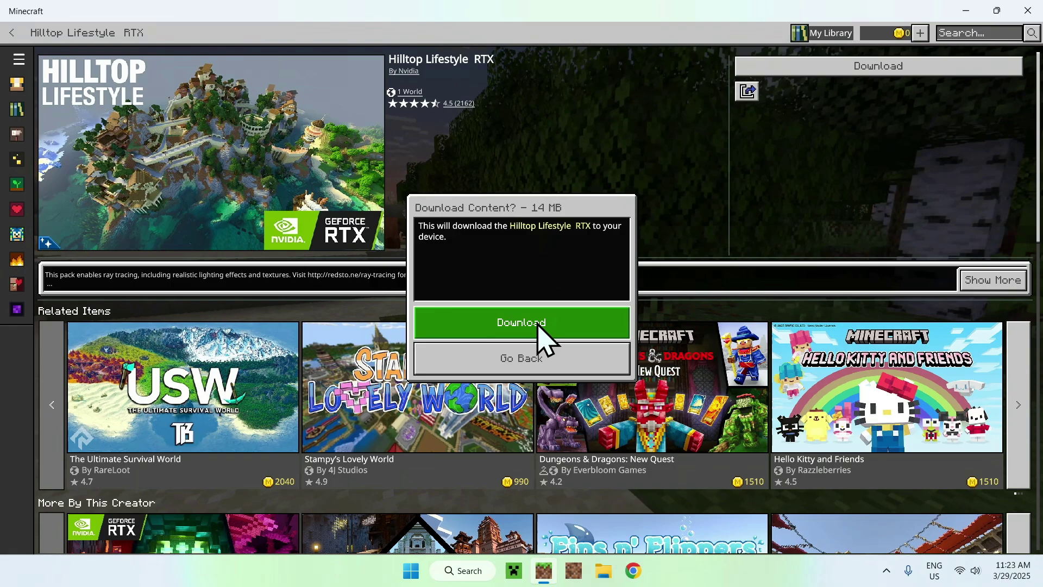
pyautogui.click(512, 334)
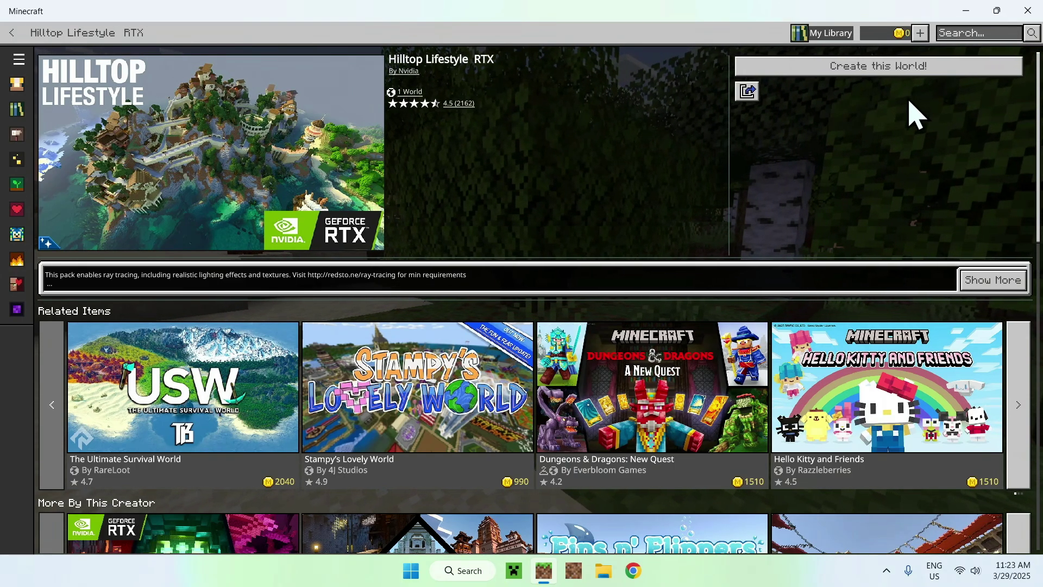
# Create a Creative-mode Hilltop Lifestyle world with its template settings permanently unlocked.
pyautogui.click(877, 68)
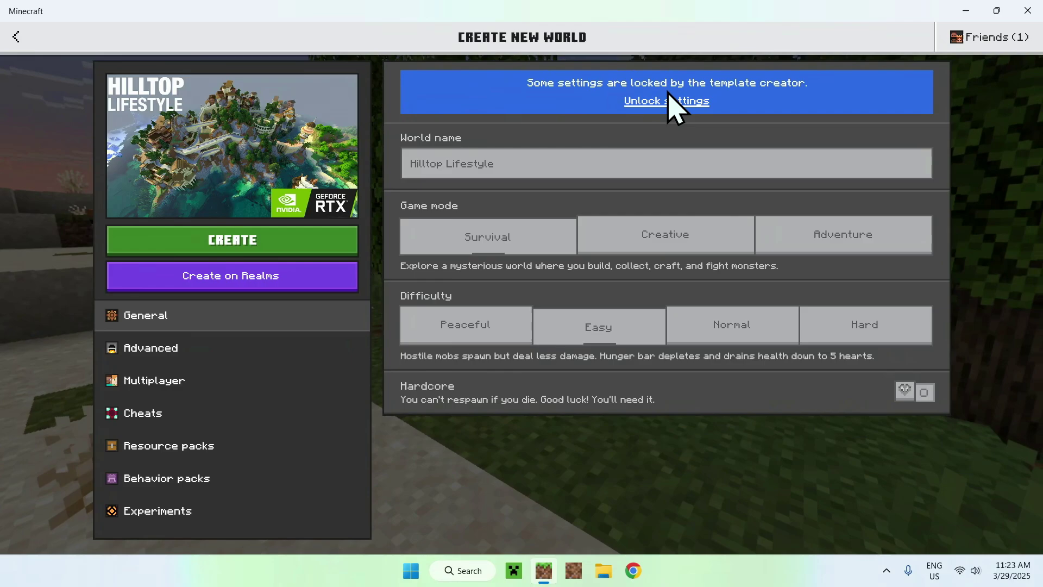
pyautogui.click(661, 106)
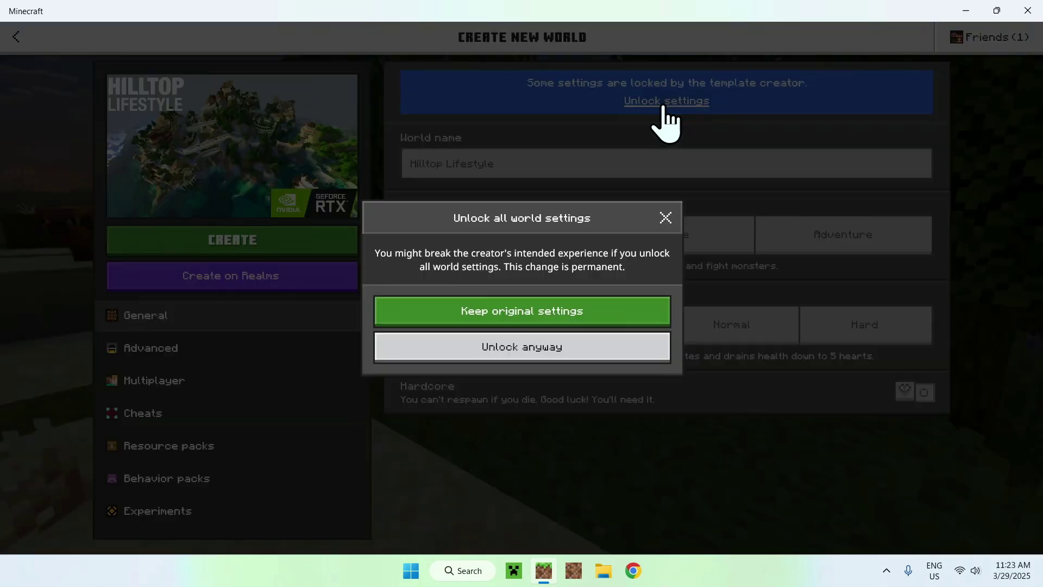
pyautogui.click(525, 351)
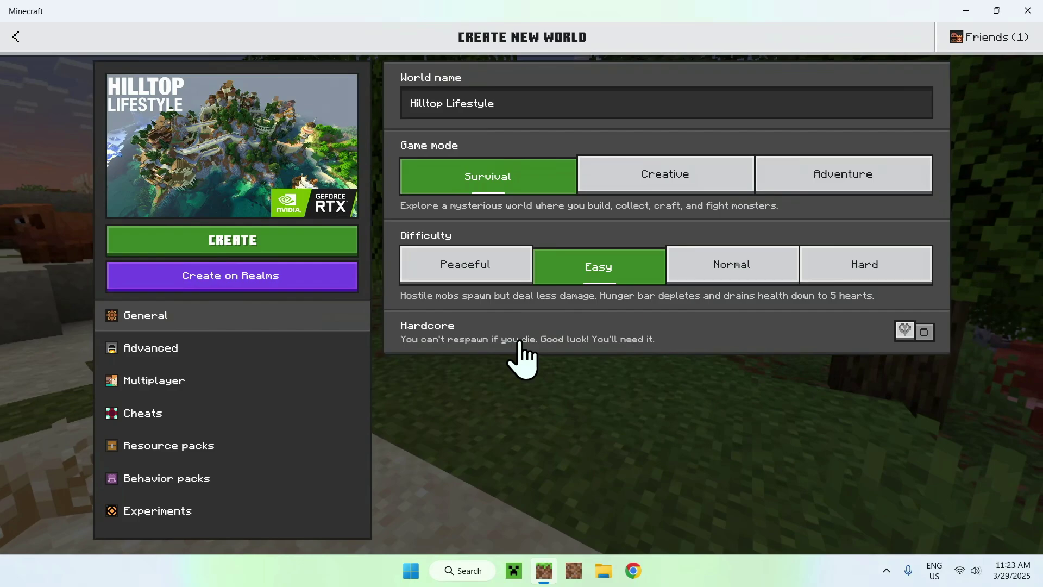
pyautogui.click(640, 181)
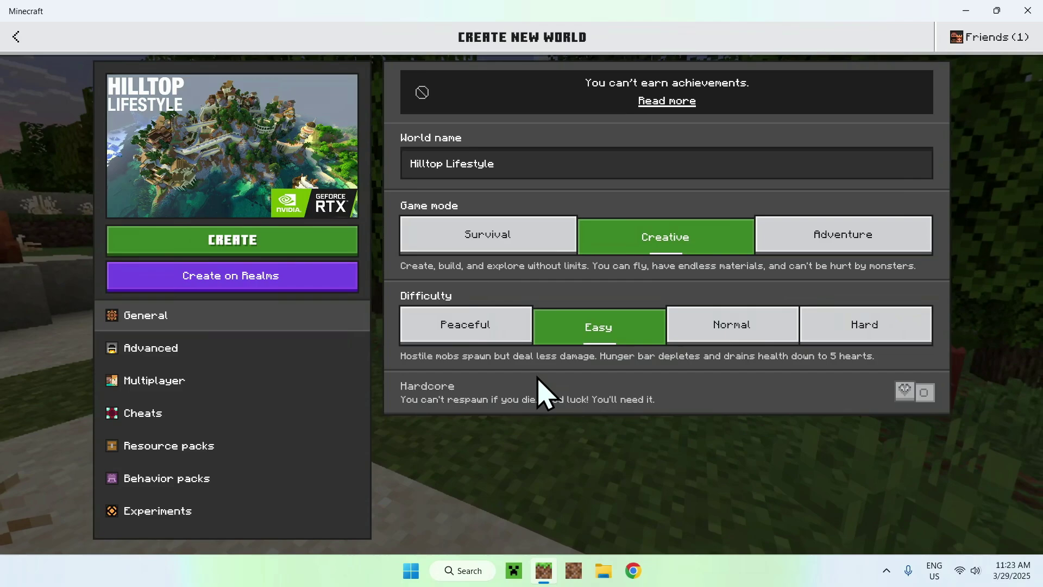
pyautogui.click(233, 245)
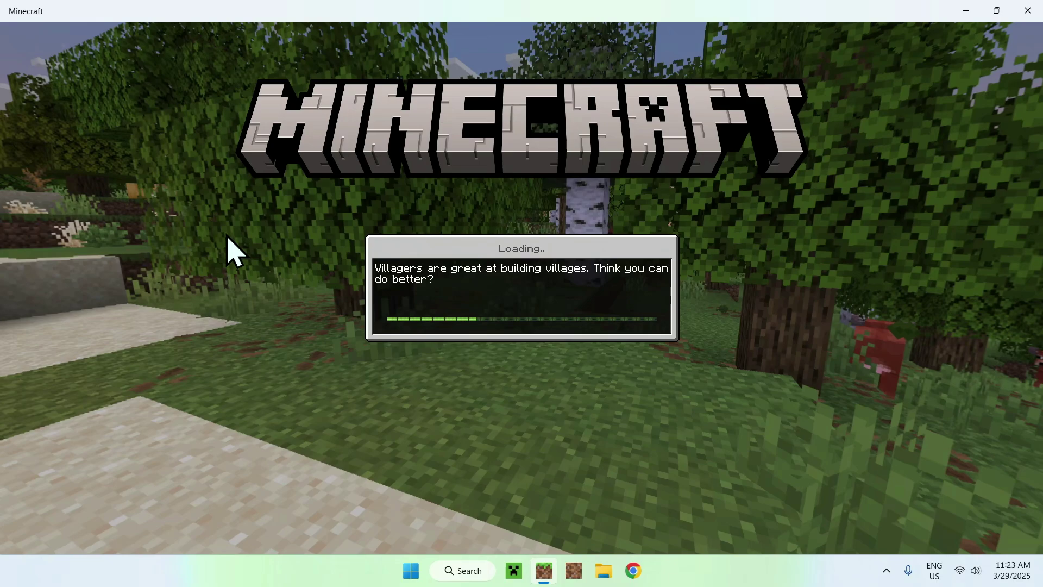
# Walk onto the balcony toward the city view, select hotbar slot 1, and pause.
pyautogui.press('w')
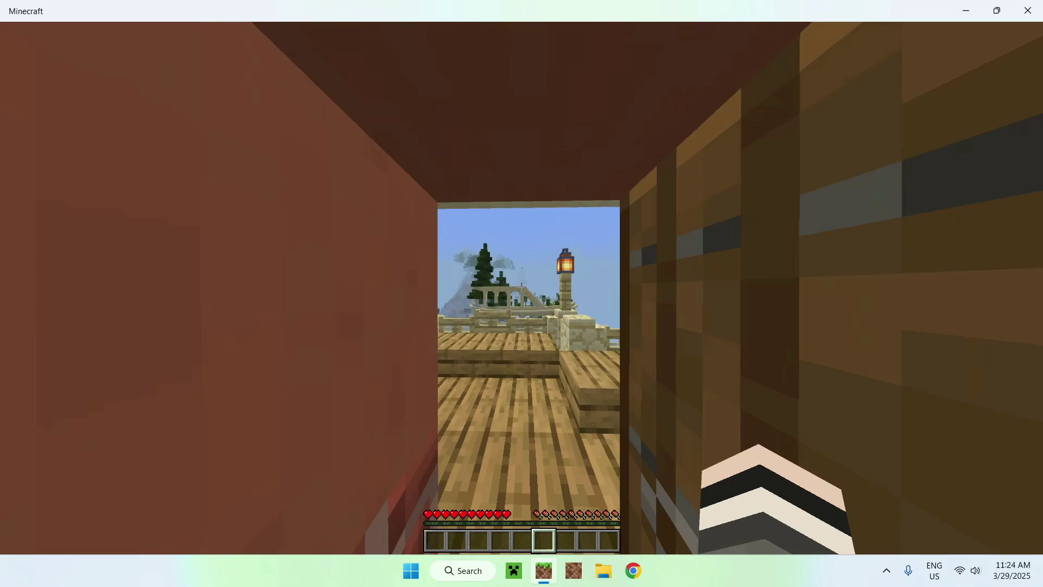
pyautogui.press('w')
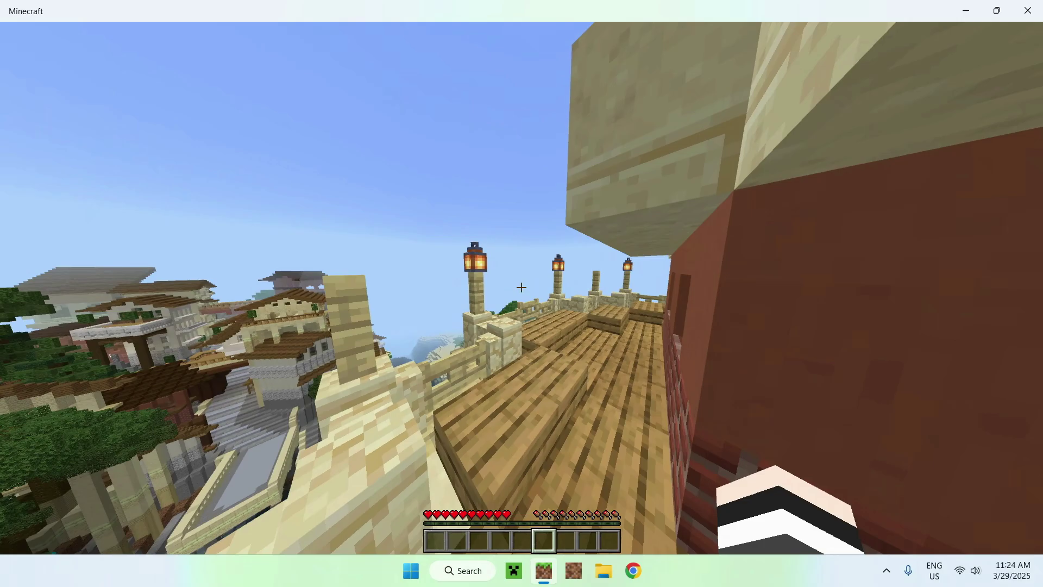
pyautogui.press('w')
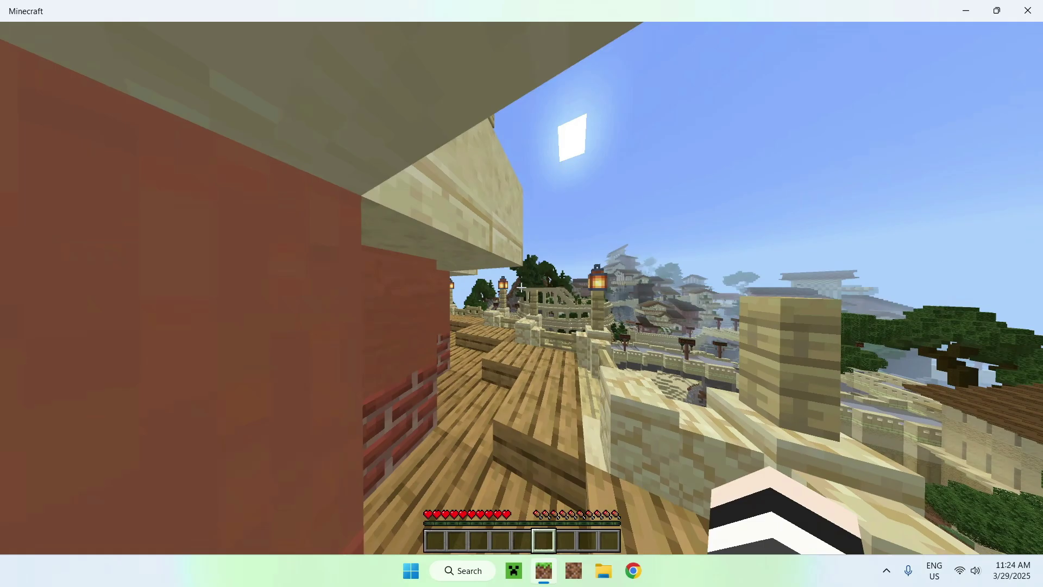
pyautogui.press('w')
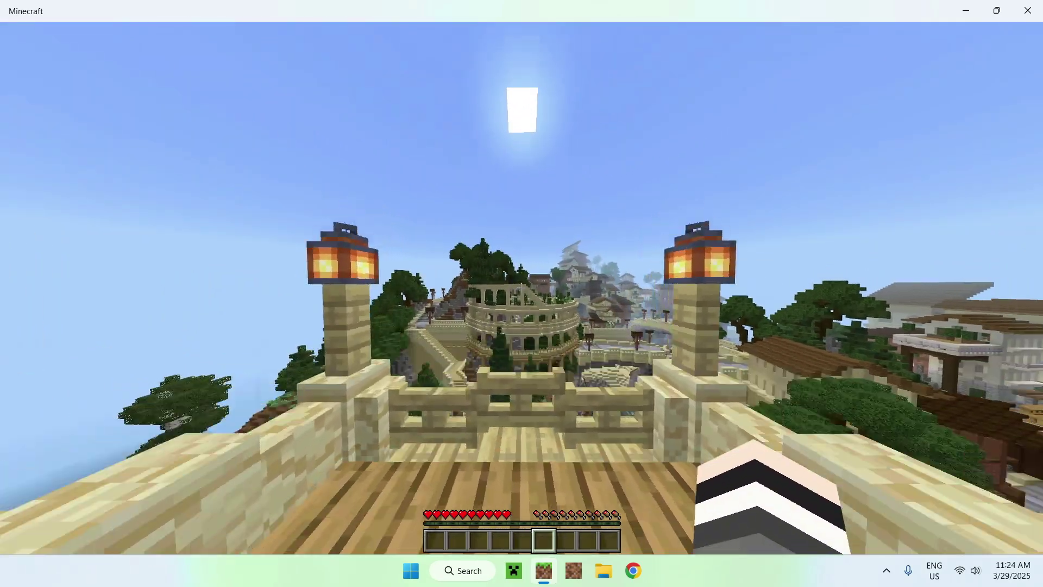
pyautogui.press('1')
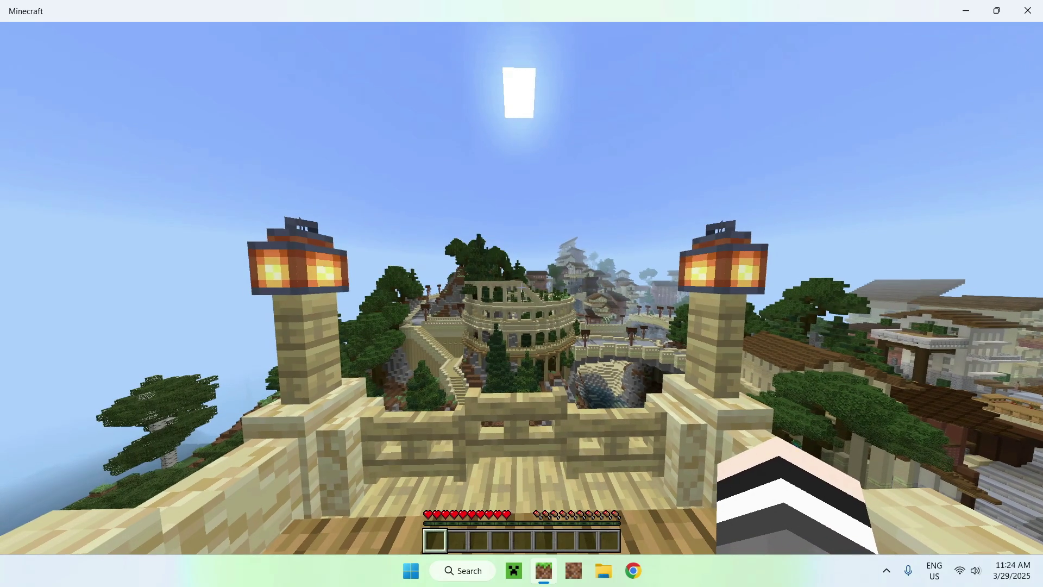
pyautogui.press('Escape')
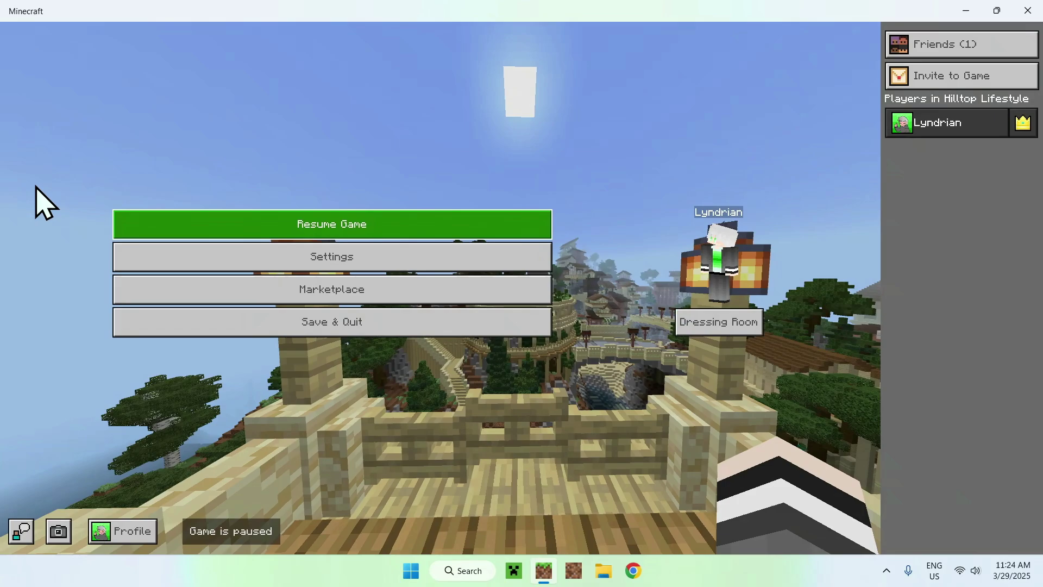
# Set Video Settings' Graphics Mode to Ray Traced and return to the pause menu.
pyautogui.click(310, 261)
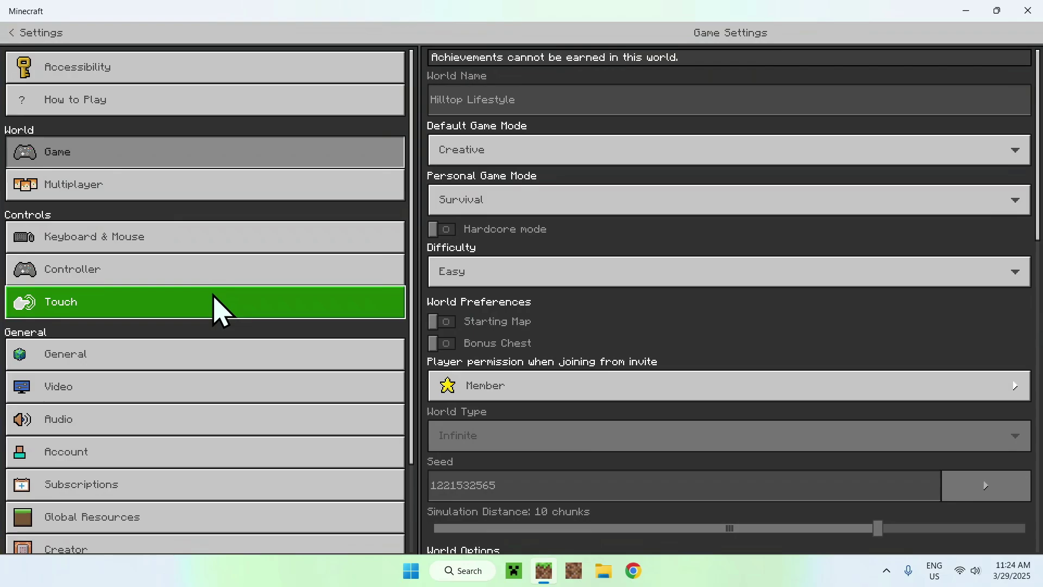
pyautogui.click(228, 400)
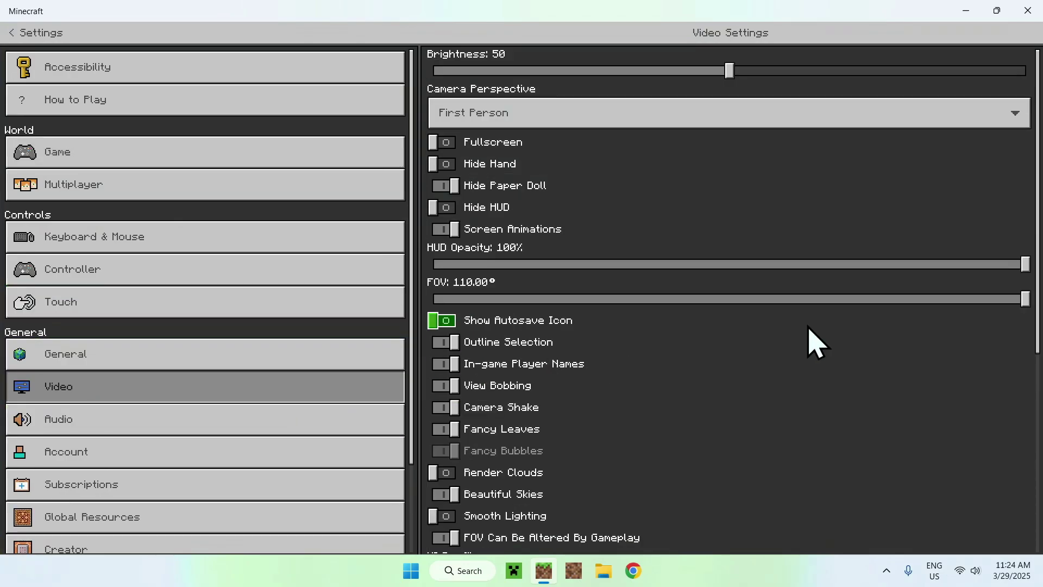
pyautogui.moveTo(1039, 326); pyautogui.dragTo(908, 534)
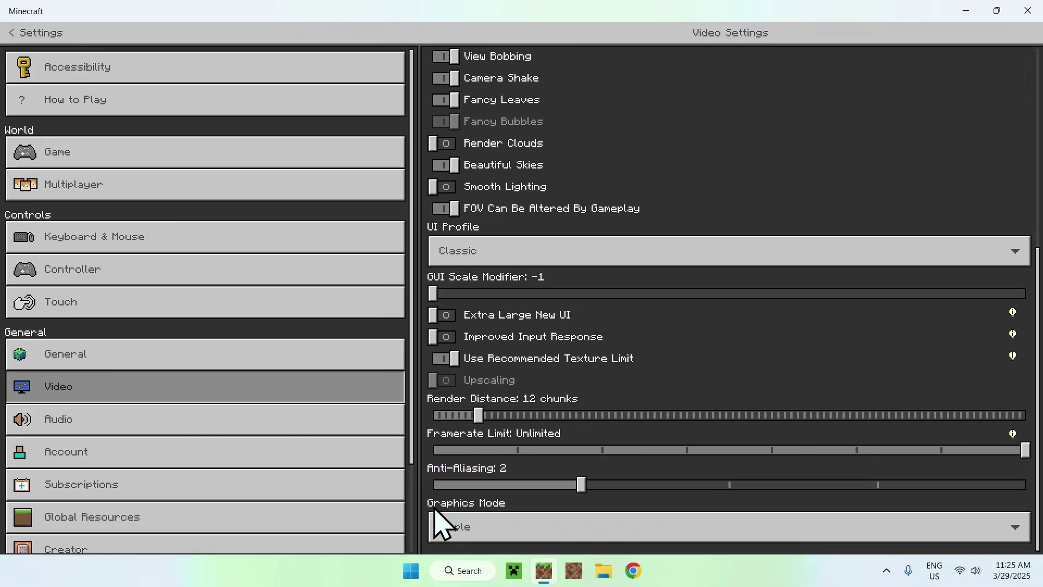
pyautogui.click(550, 538)
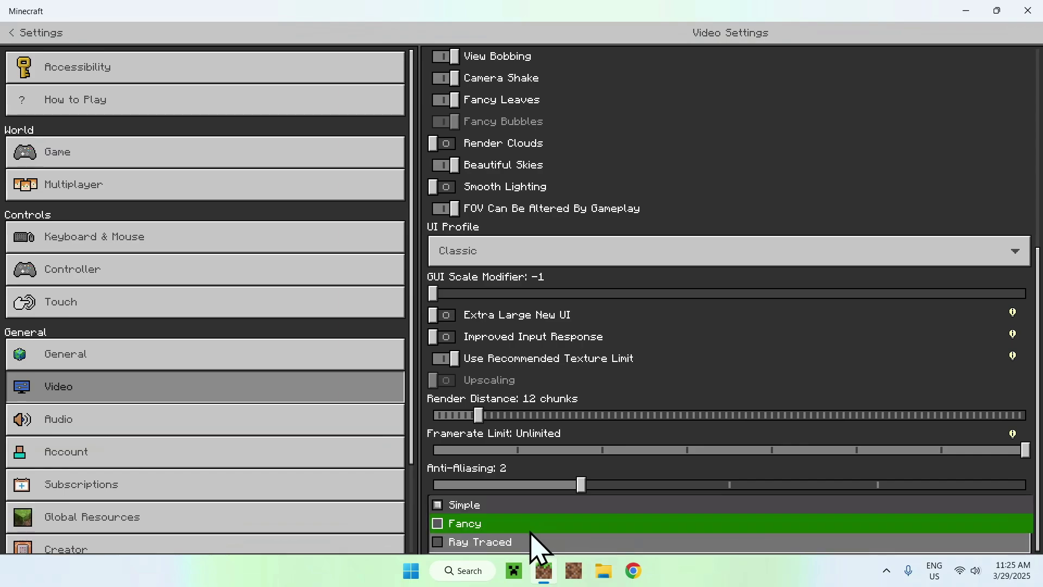
pyautogui.click(487, 542)
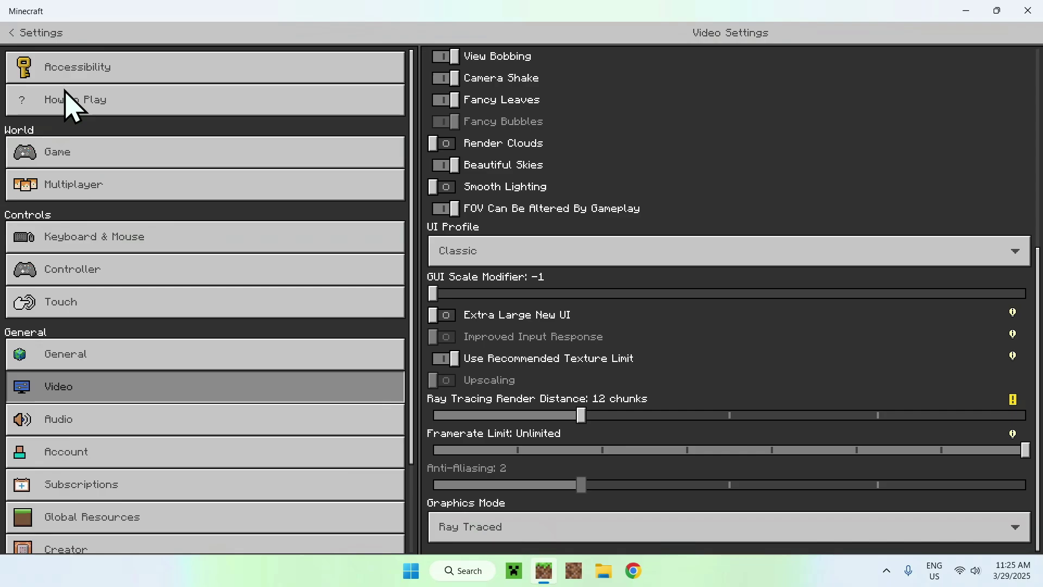
pyautogui.click(11, 38)
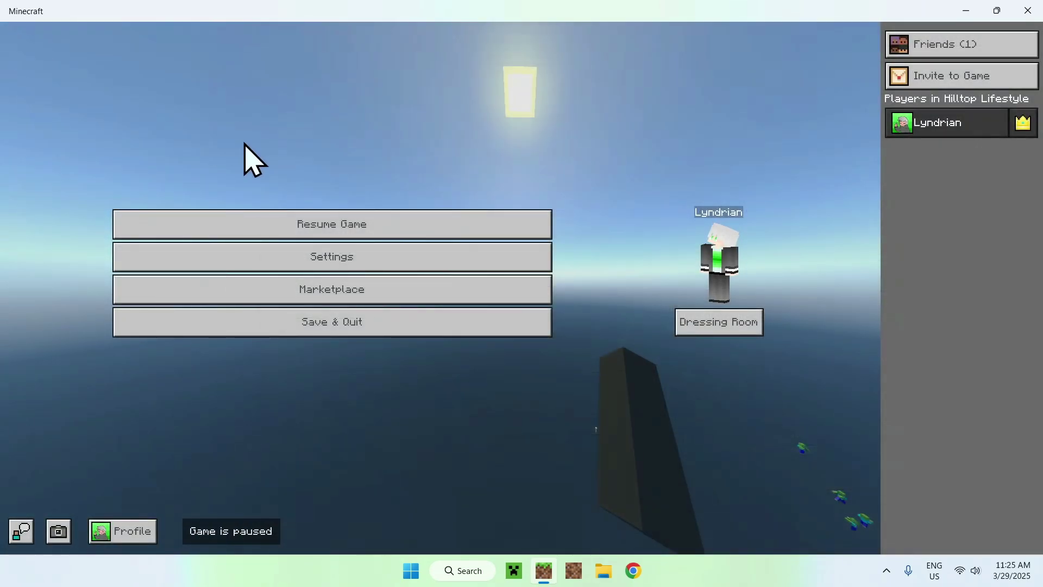
# Resume briefly, then Save & Quit and reopen the Hilltop Lifestyle world.
pyautogui.click(381, 224)
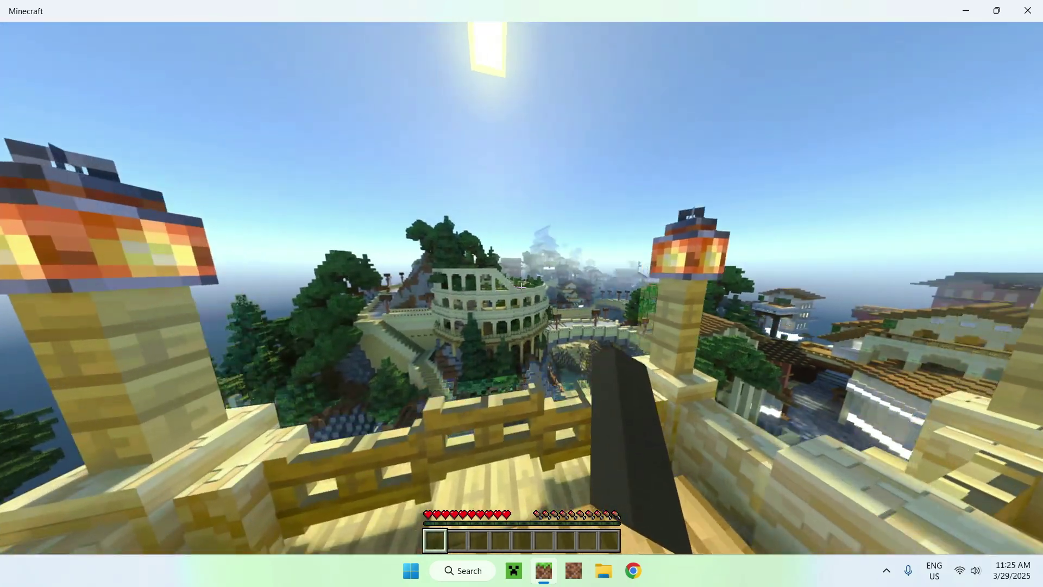
pyautogui.press('w')
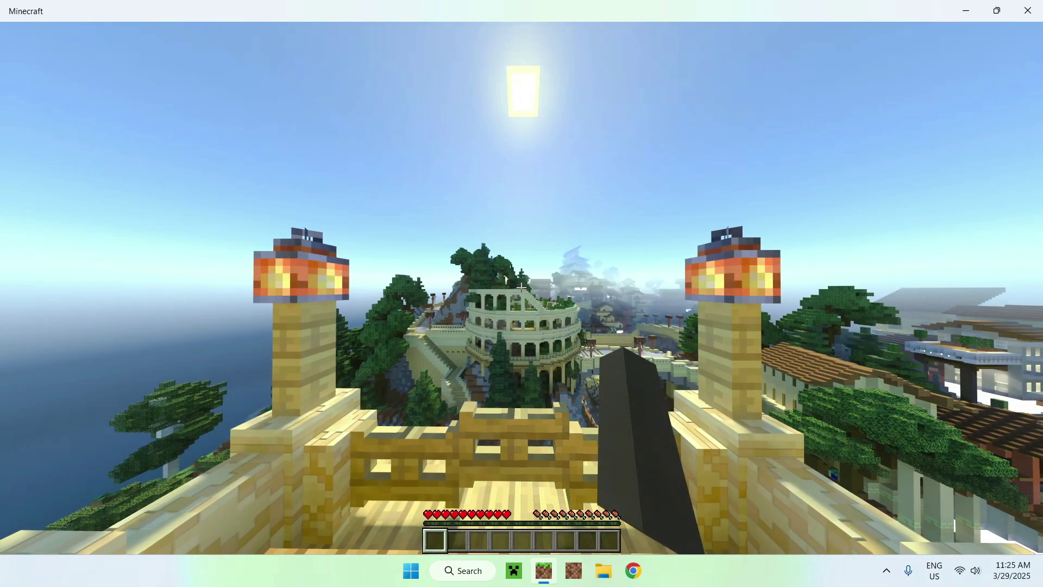
pyautogui.press('Escape')
pyautogui.click(342, 331)
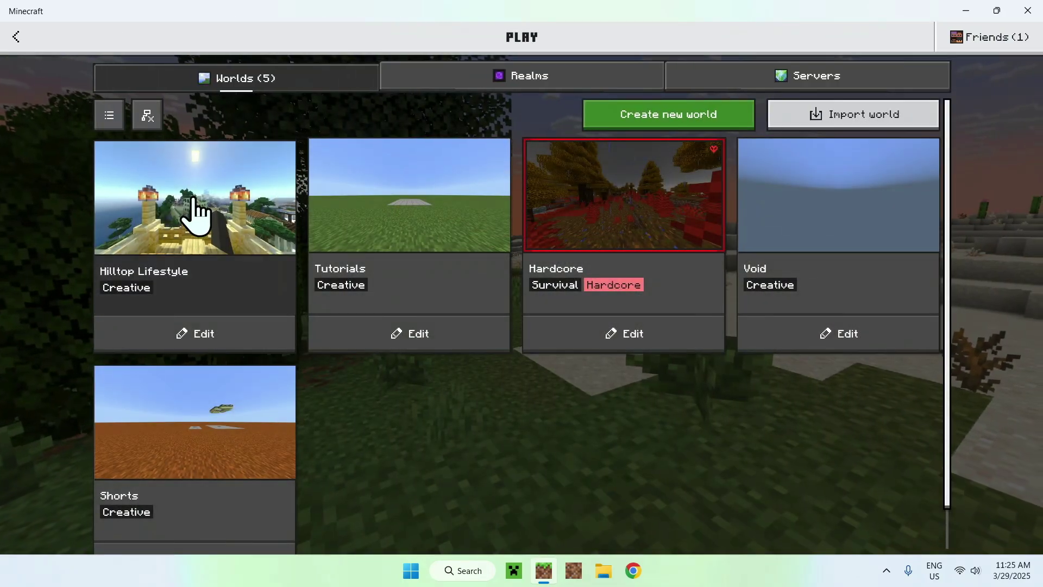
pyautogui.click(184, 215)
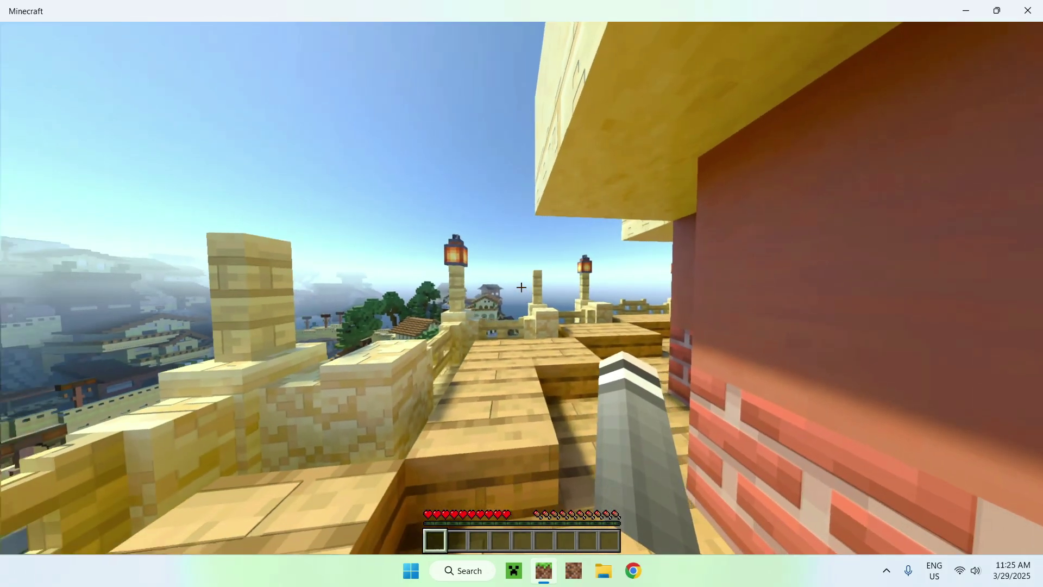
# Walk toward the sea and along the railing to face the colosseum.
pyautogui.press('w')
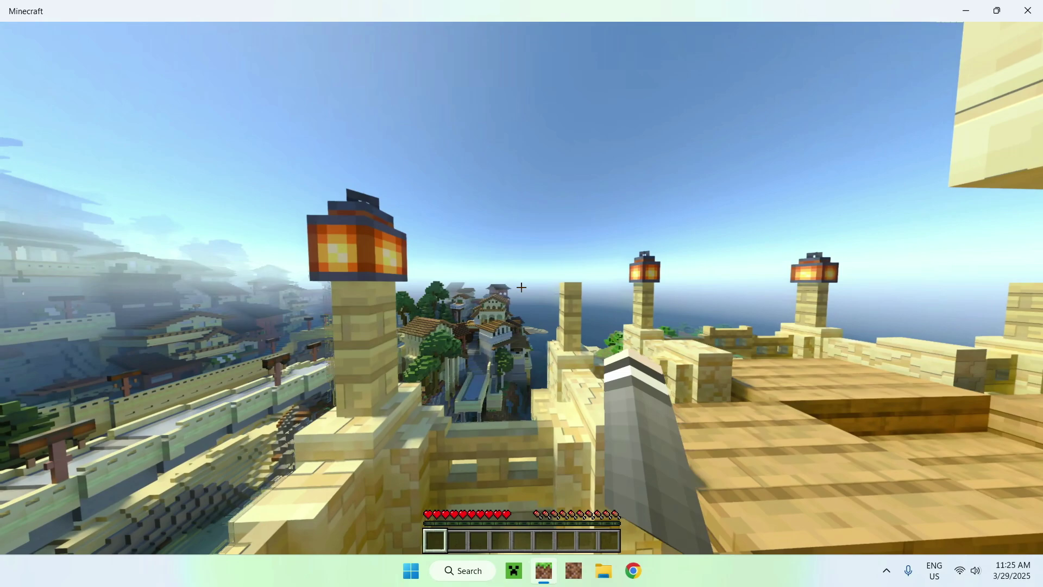
pyautogui.press('w')
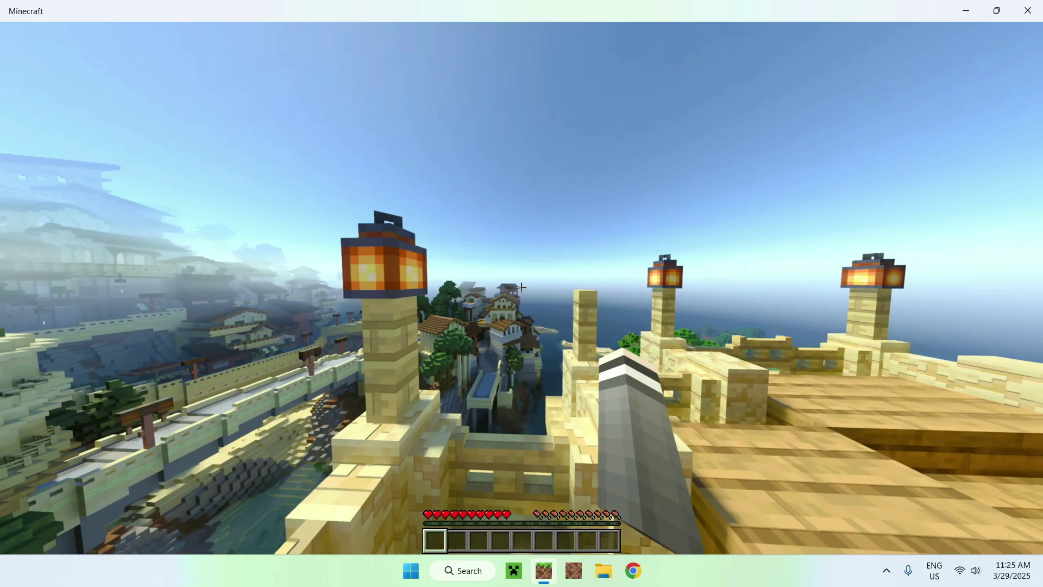
pyautogui.press('w')
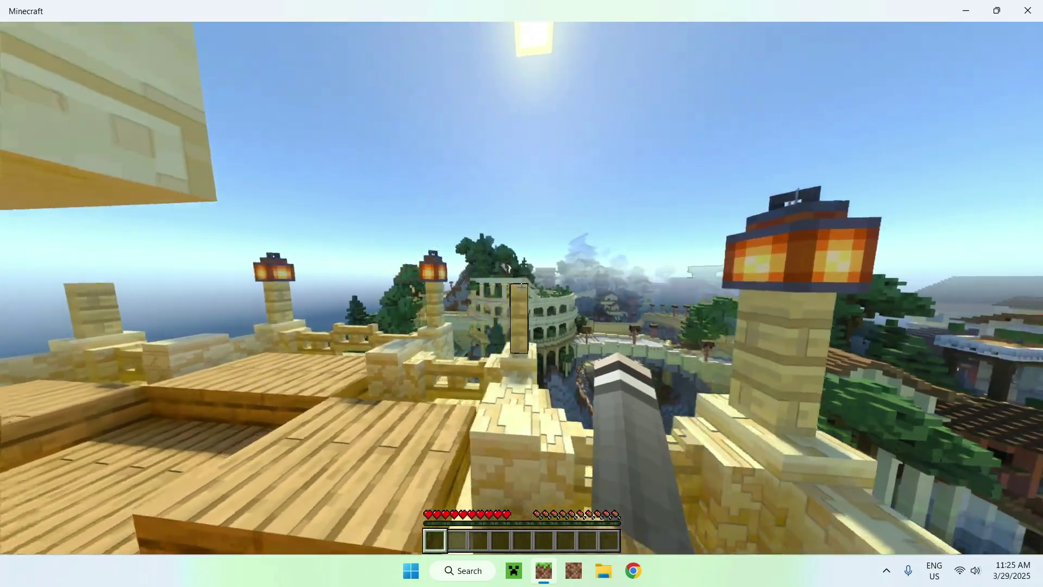
pyautogui.press('w')
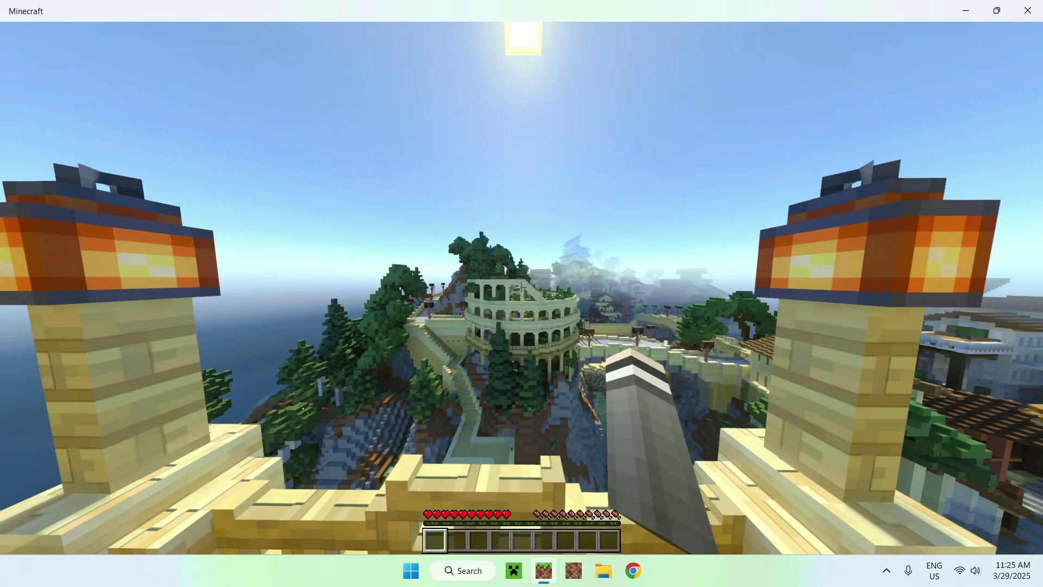
# Drag the Video Settings FOV slider from 110 down to about 66.
pyautogui.press('Escape')
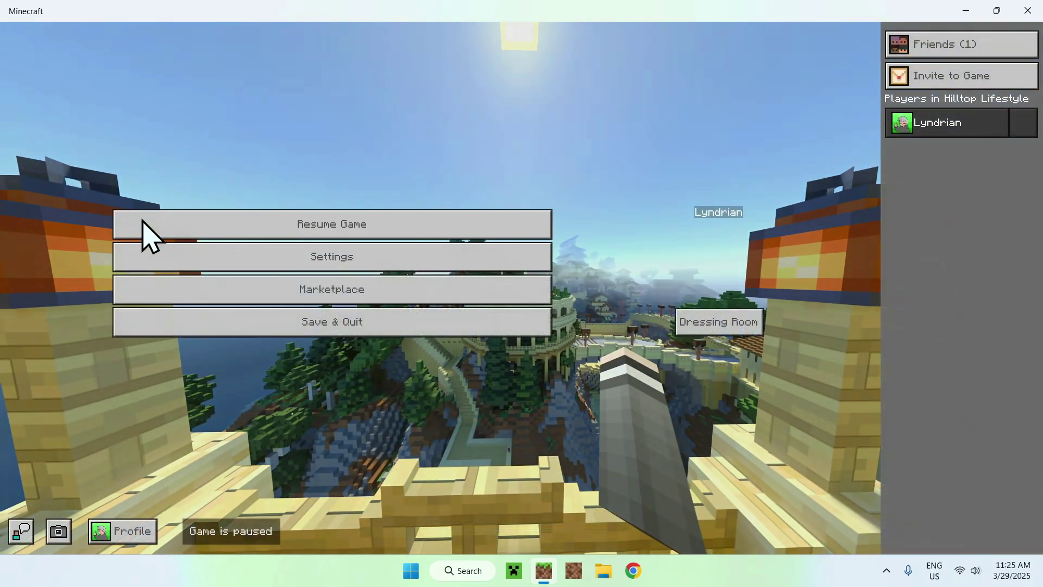
pyautogui.click(331, 261)
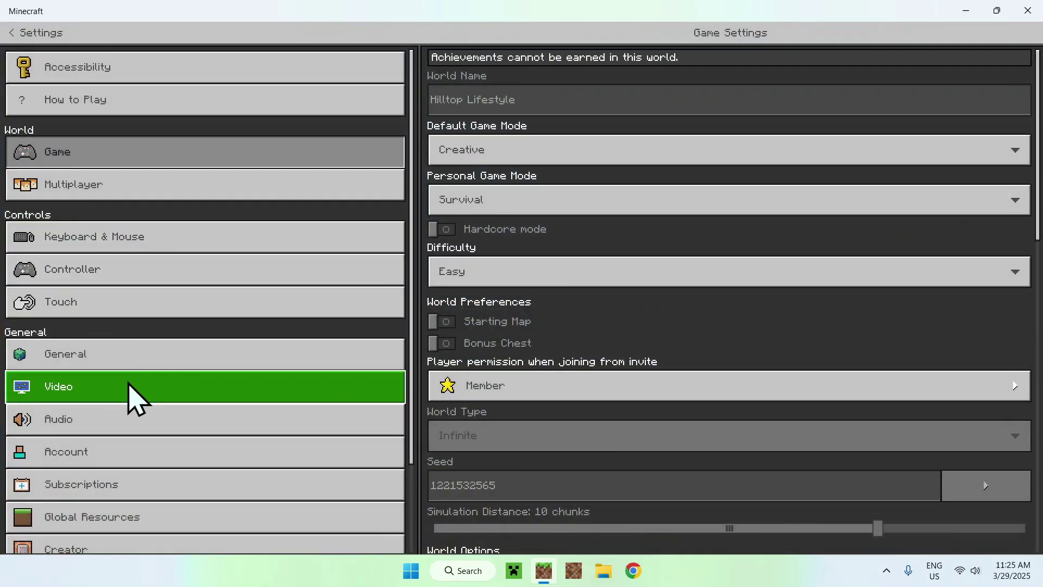
pyautogui.click(131, 396)
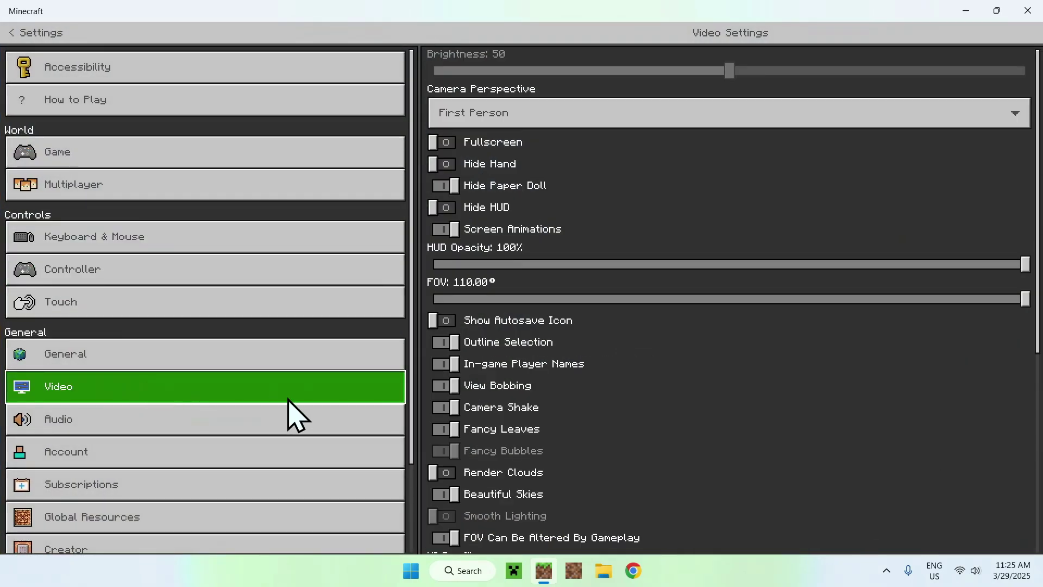
pyautogui.click(700, 299)
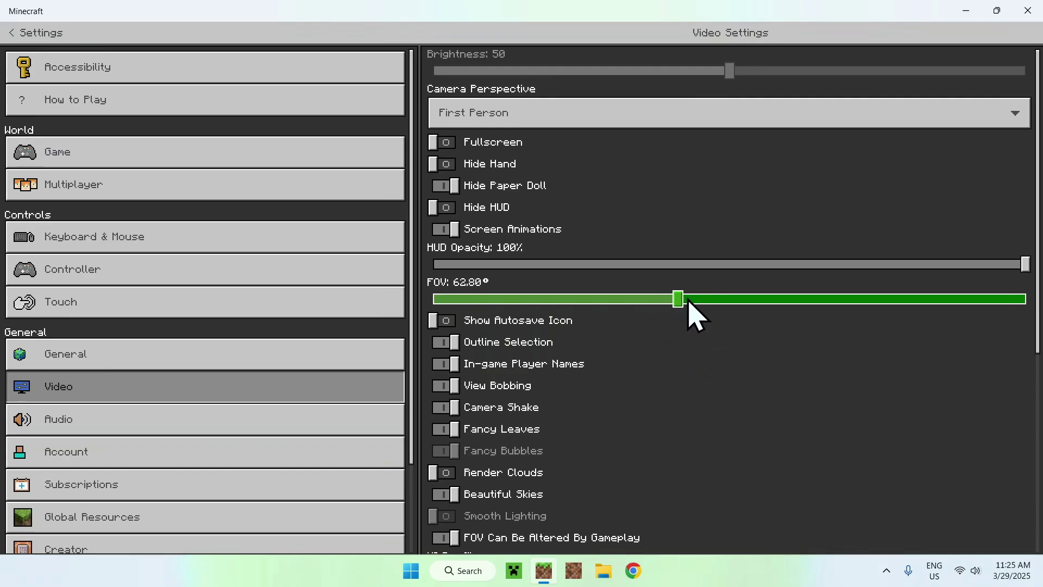
pyautogui.press('Escape')
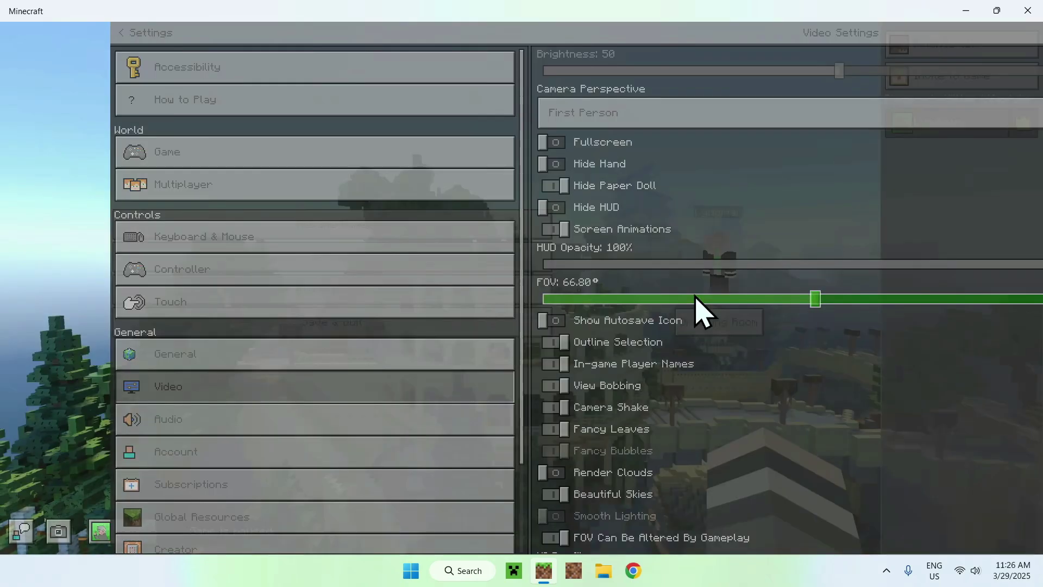
# Resume, walk past the brick wall to the railing, and switch to front third-person view.
pyautogui.press('Escape')
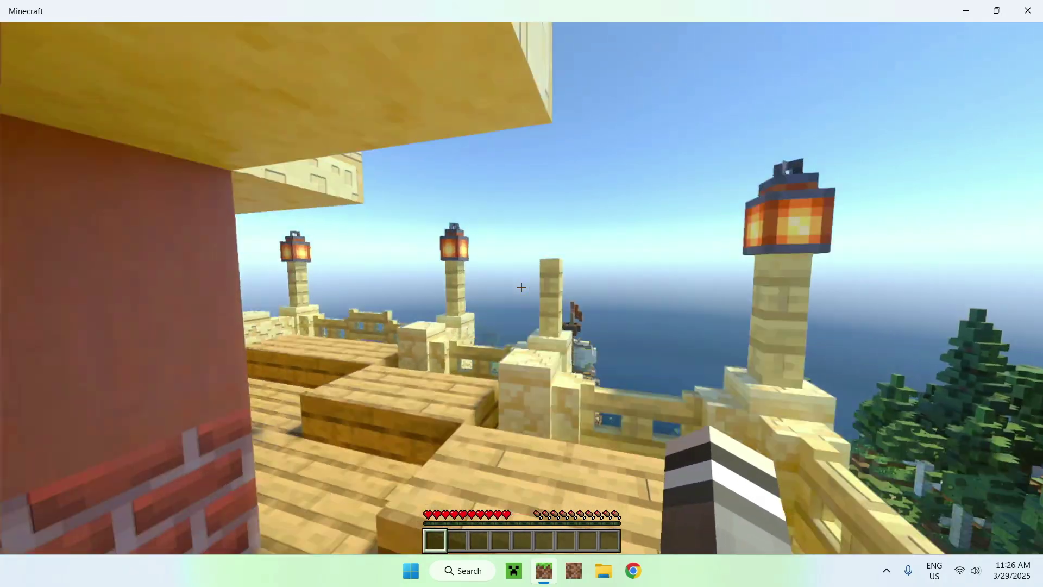
pyautogui.press('w')
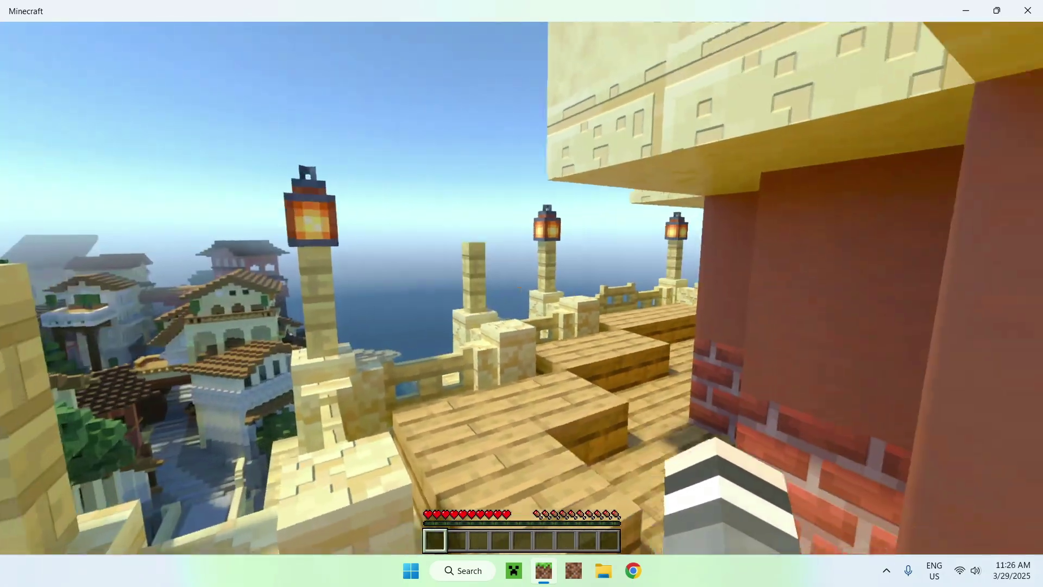
pyautogui.press('w')
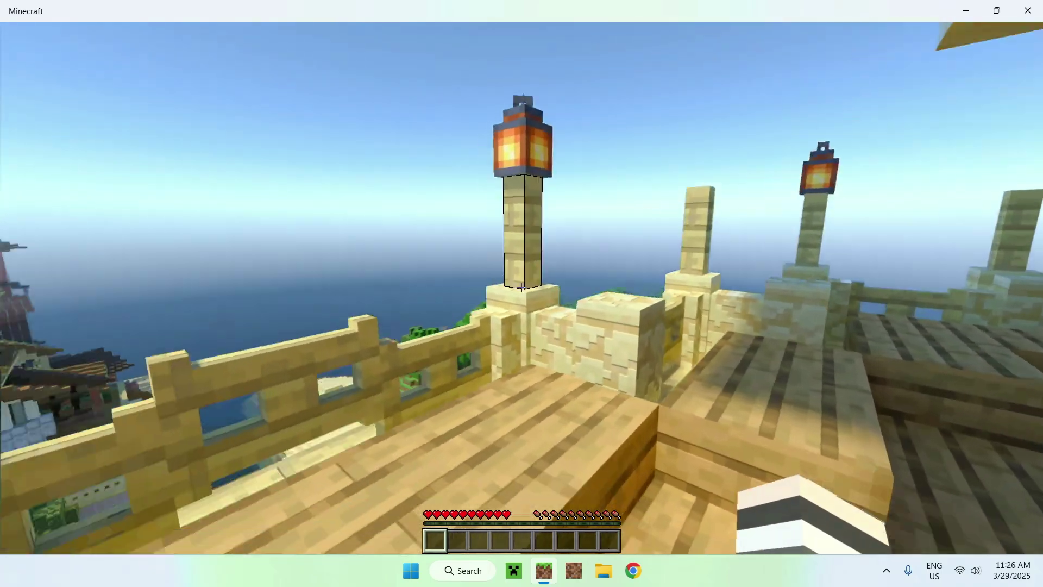
pyautogui.press('space')
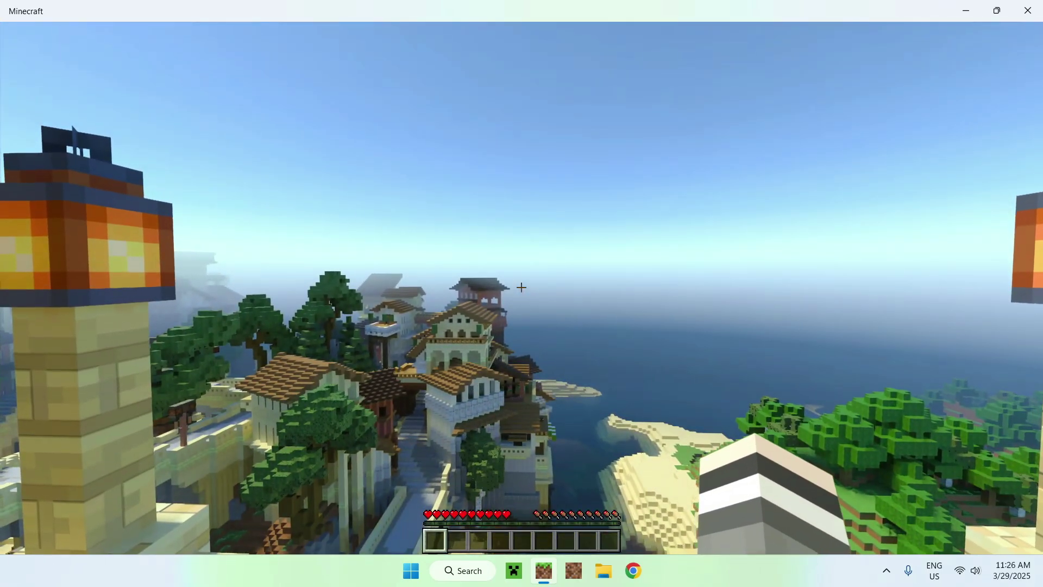
pyautogui.press('F5')
pyautogui.press('F5')
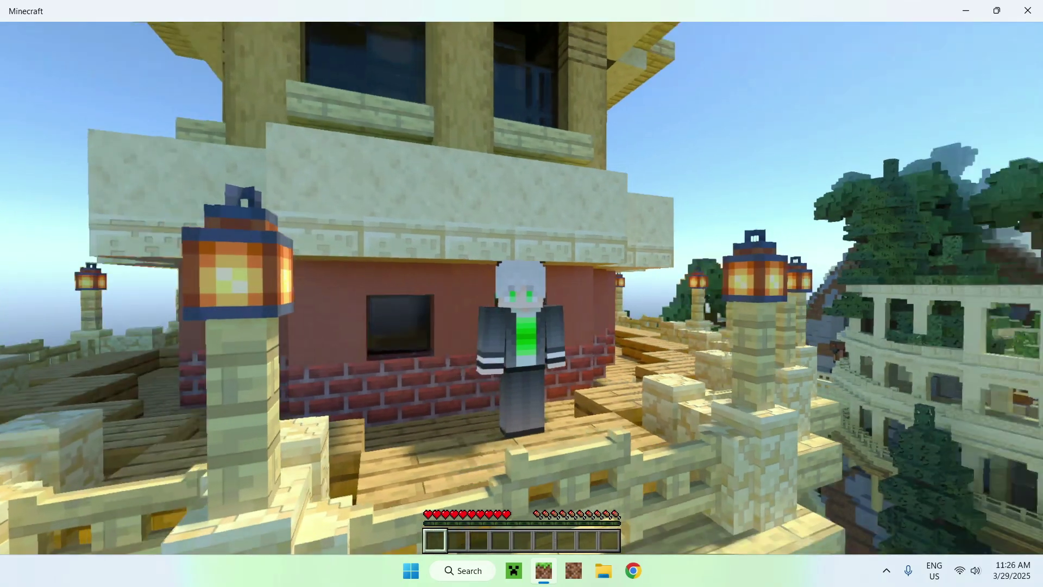